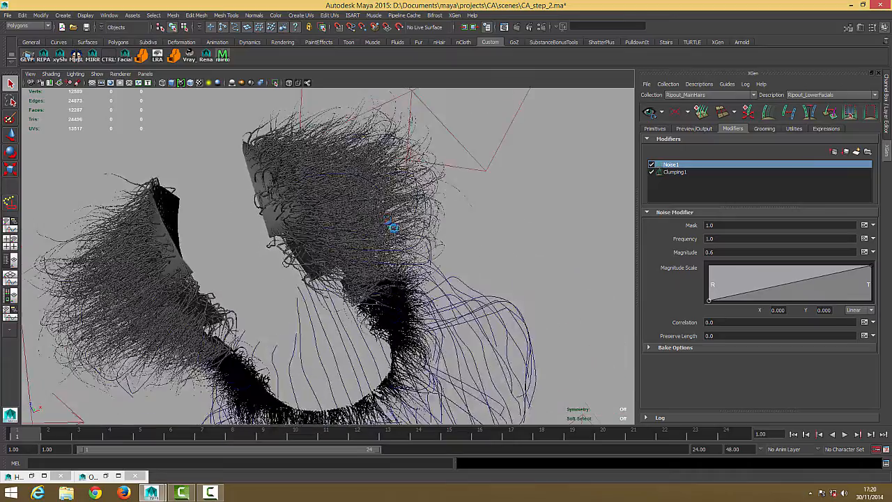
Set the Noise modifier's magnitude to 0.8 for the lower facial hair description
{"action": "left_click_drag", "start_coordinate": [409, 243], "coordinate": [355, 239], "text": "alt"}
{"action": "left_click", "coordinate": [739, 252]}
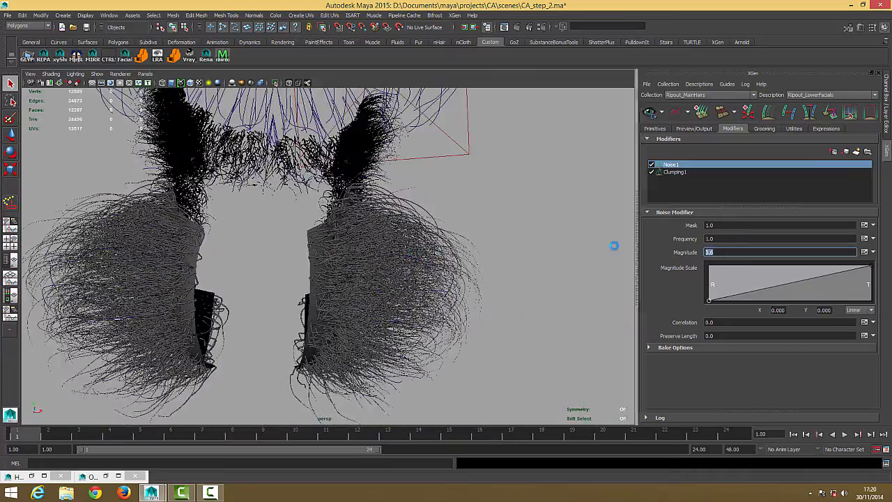
{"action": "type", "text": "0.8"}
{"action": "key", "text": "Return"}
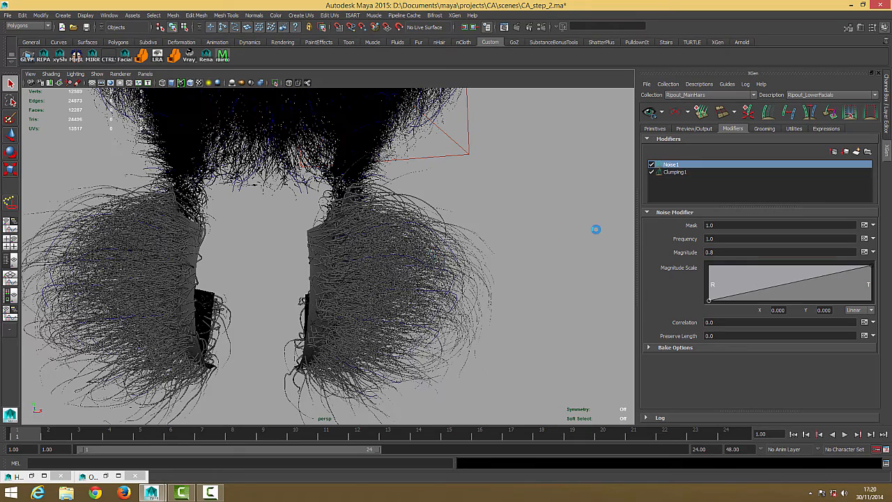
Try a frequency of 0.5 on the Noise modifier
{"action": "left_click", "coordinate": [719, 238]}
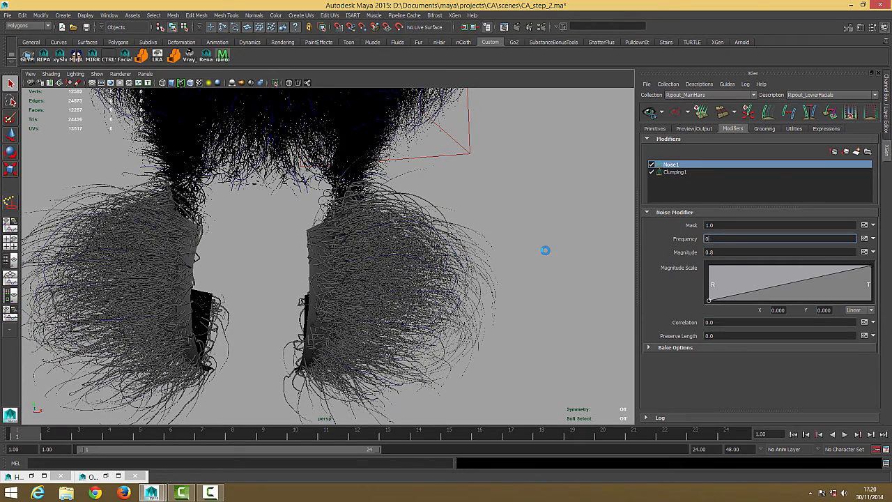
{"action": "key", "text": "Return"}
{"action": "left_click_drag", "start_coordinate": [458, 262], "coordinate": [523, 289], "text": "alt"}
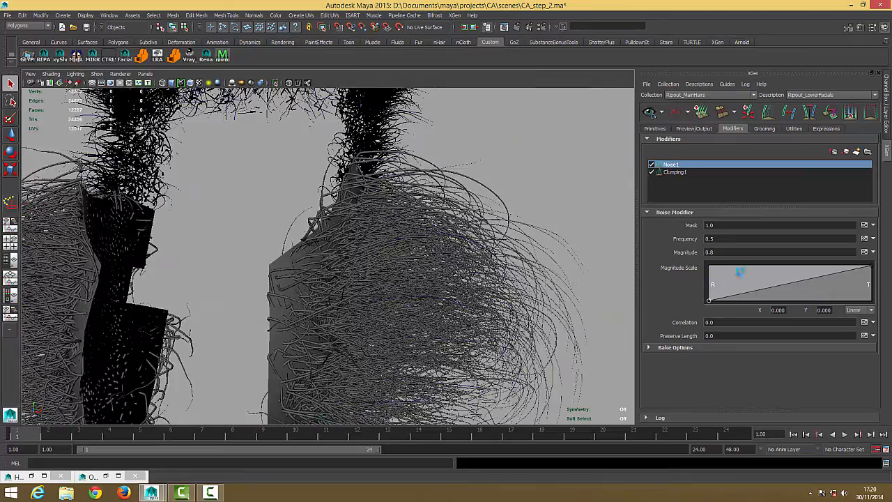
Set the Noise frequency to 1 and lower the tip end of its Magnitude Scale curve to about 0.76
{"action": "left_click_drag", "start_coordinate": [721, 239], "coordinate": [576, 241]}
{"action": "type", "text": "1"}
{"action": "key", "text": "Return"}
{"action": "left_click_drag", "start_coordinate": [871, 269], "coordinate": [872, 274]}
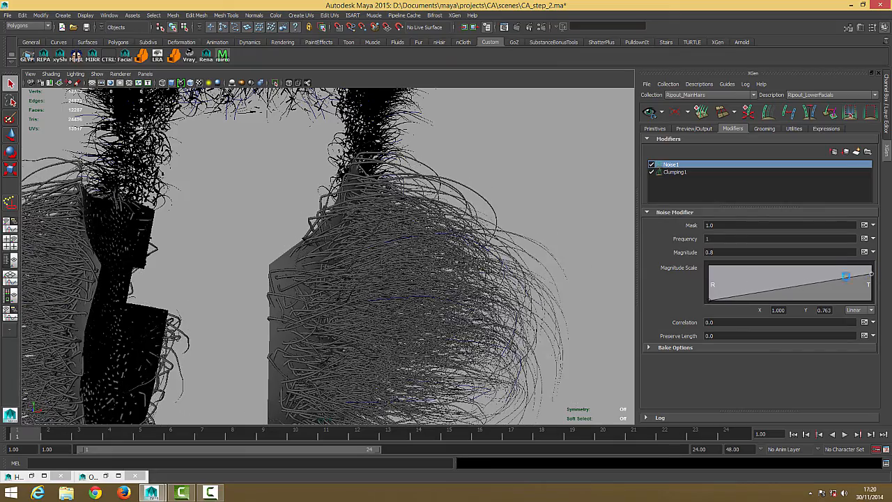
{"action": "left_click_drag", "start_coordinate": [530, 277], "coordinate": [420, 292], "text": "alt"}
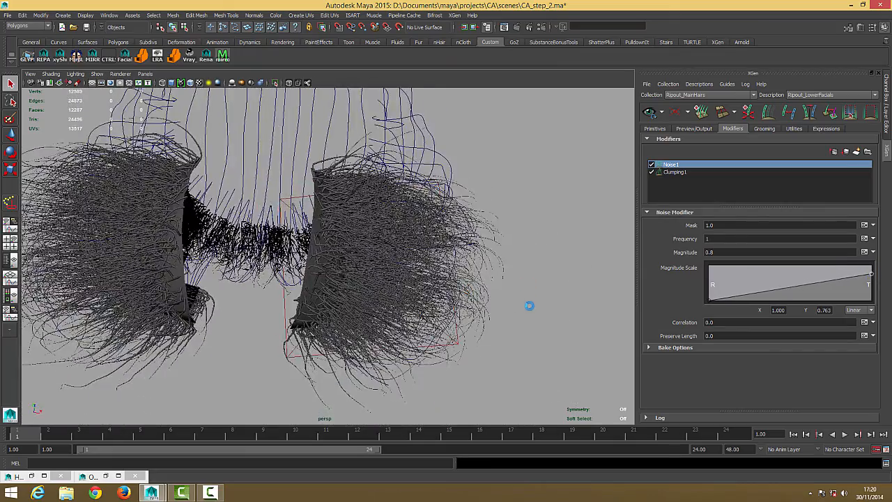
{"action": "left_click_drag", "start_coordinate": [530, 306], "coordinate": [418, 292], "text": "alt"}
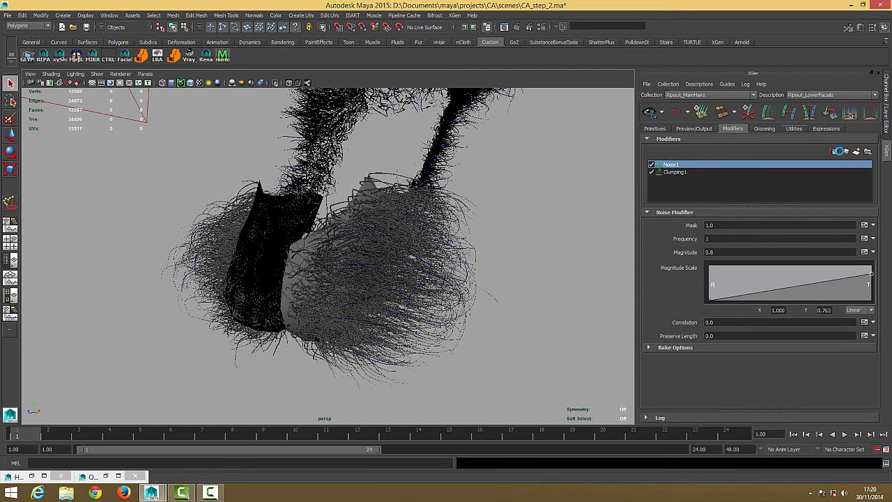
Add a Coil modifier to the Ripout_LowerFacials description
{"action": "left_click", "coordinate": [840, 151]}
{"action": "left_click", "coordinate": [746, 172]}
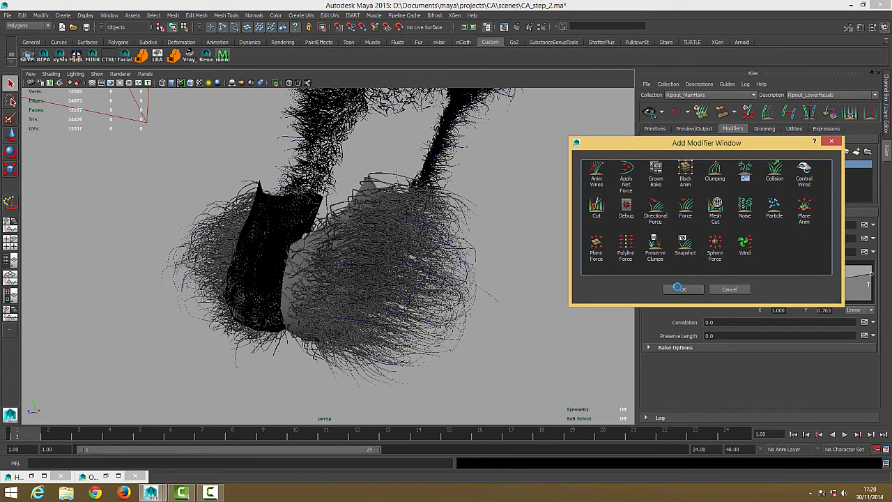
{"action": "left_click", "coordinate": [677, 287]}
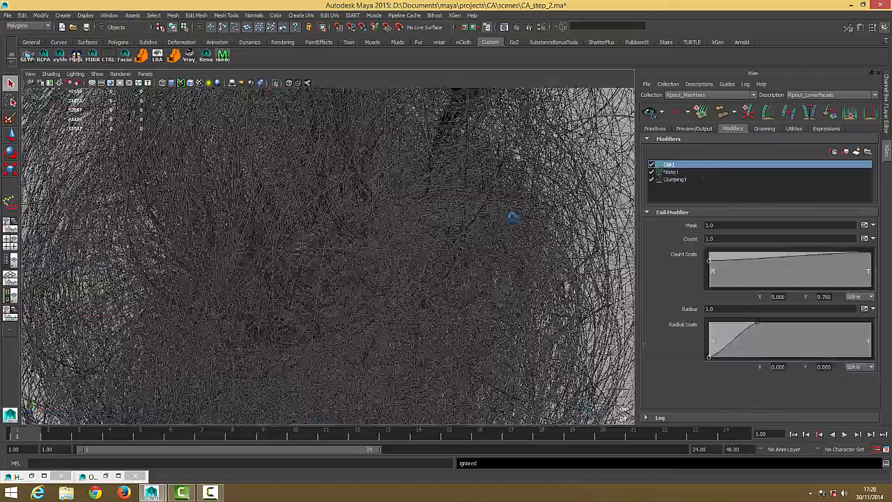
{"action": "right_click_drag", "start_coordinate": [380, 240], "coordinate": [237, 225], "text": "alt"}
{"action": "left_click_drag", "start_coordinate": [237, 225], "coordinate": [269, 236], "text": "alt"}
{"action": "right_click_drag", "start_coordinate": [269, 235], "coordinate": [364, 235], "text": "alt"}
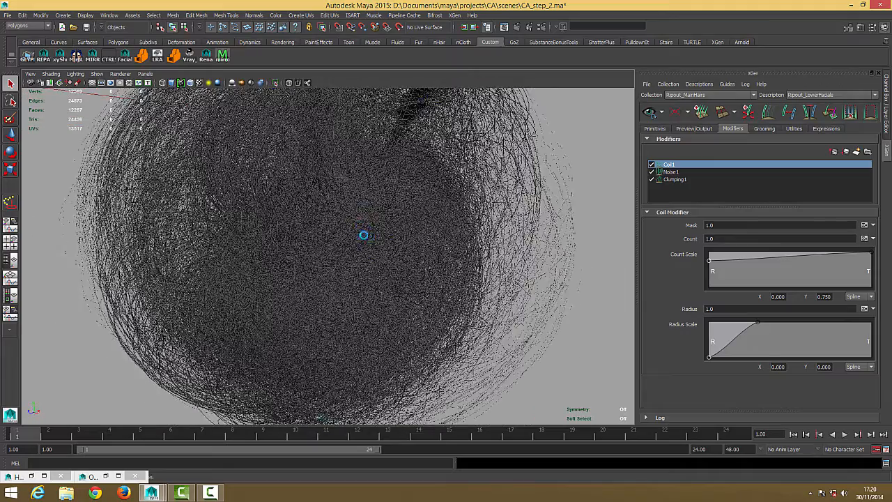
Try radius values of 0.01 and 0.05 on the Coil modifier
{"action": "left_click", "coordinate": [725, 311]}
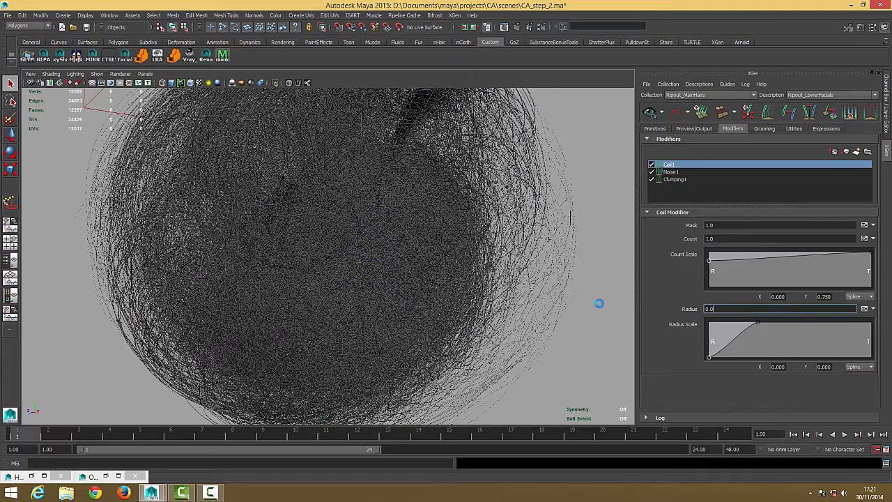
{"action": "key", "text": "Return"}
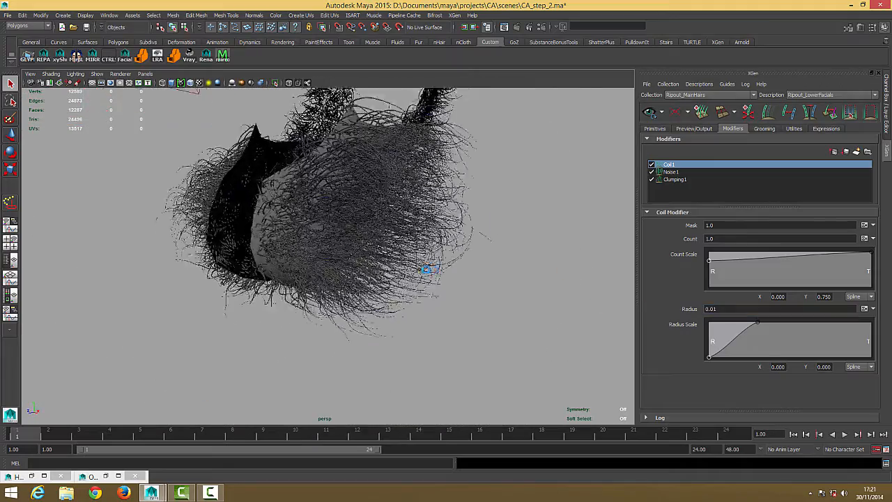
{"action": "left_click_drag", "start_coordinate": [366, 286], "coordinate": [473, 291], "text": "alt"}
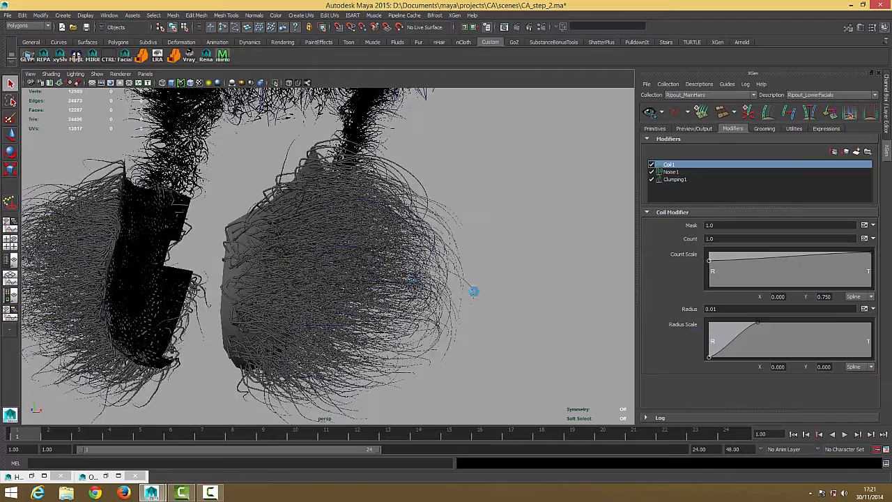
{"action": "left_click", "coordinate": [713, 308]}
{"action": "type", "text": "0.05"}
{"action": "key", "text": "Return"}
{"action": "left_click_drag", "start_coordinate": [258, 200], "coordinate": [216, 203], "text": "alt"}
Set the Coil modifier's radius to 0.04
{"action": "double_click", "coordinate": [713, 308]}
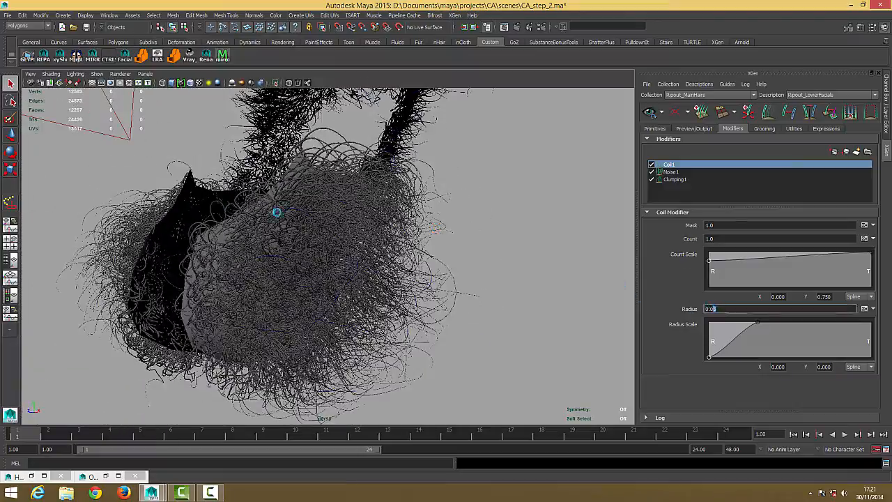
{"action": "type", "text": "0.04"}
{"action": "key", "text": "Return"}
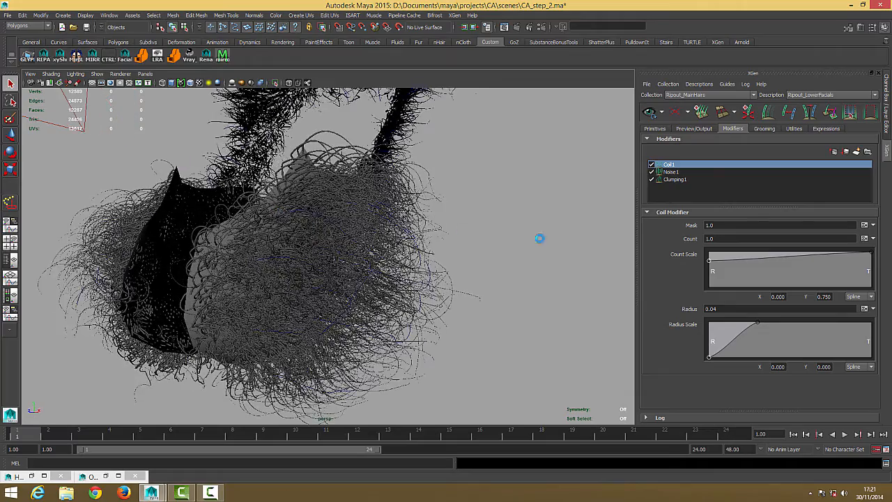
{"action": "left_click_drag", "start_coordinate": [396, 245], "coordinate": [431, 232], "text": "alt"}
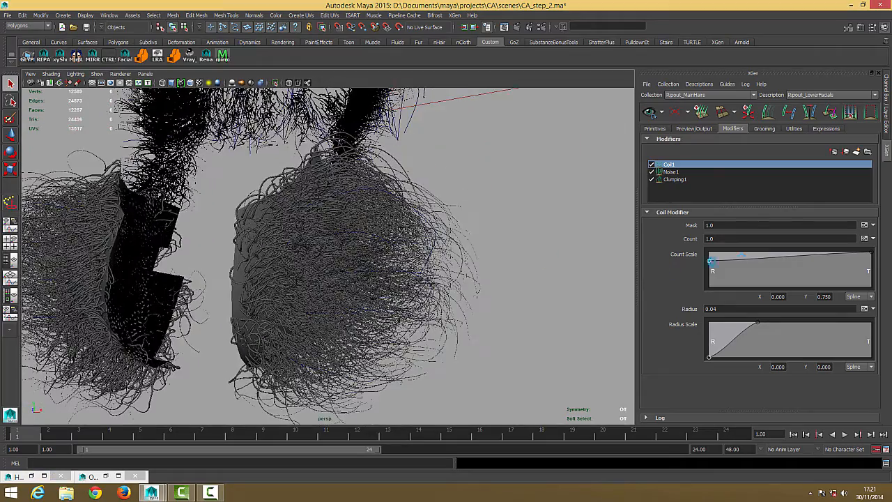
Try a count of 3 on the Coil modifier
{"action": "left_click", "coordinate": [718, 237]}
{"action": "double_click", "coordinate": [718, 238]}
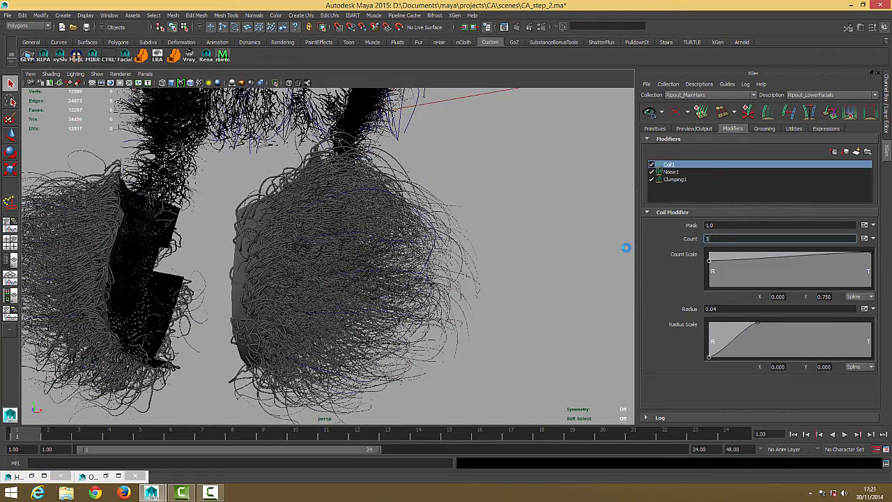
{"action": "type", "text": "3"}
{"action": "key", "text": "Return"}
{"action": "left_click_drag", "start_coordinate": [626, 249], "coordinate": [389, 271], "text": "alt"}
Set the Coil count to 2 and lower the Radius Scale curve's second point to about 0.34 at position 0.30
{"action": "left_click_drag", "start_coordinate": [710, 240], "coordinate": [645, 241]}
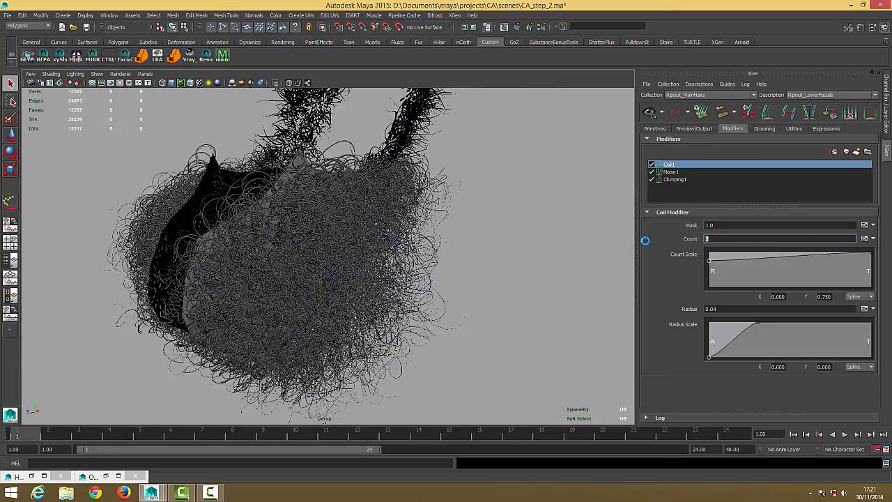
{"action": "type", "text": "2"}
{"action": "key", "text": "Return"}
{"action": "left_click_drag", "start_coordinate": [339, 269], "coordinate": [395, 260], "text": "alt"}
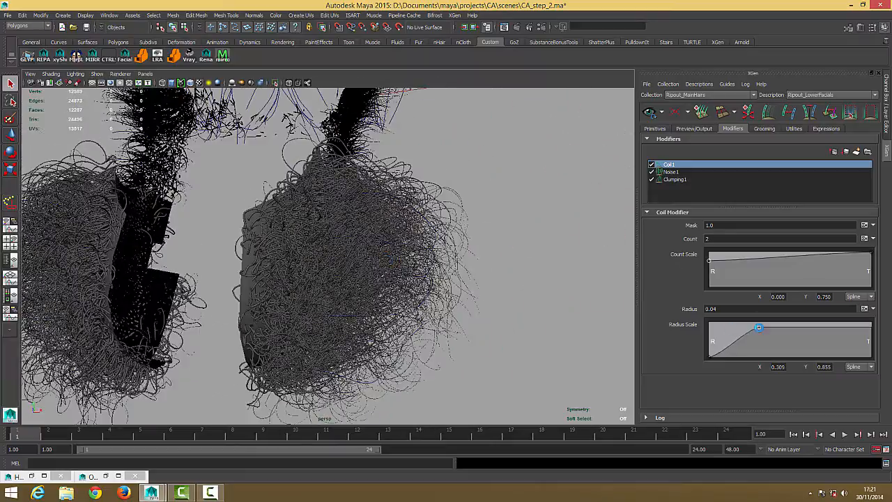
{"action": "left_click_drag", "start_coordinate": [759, 326], "coordinate": [758, 346]}
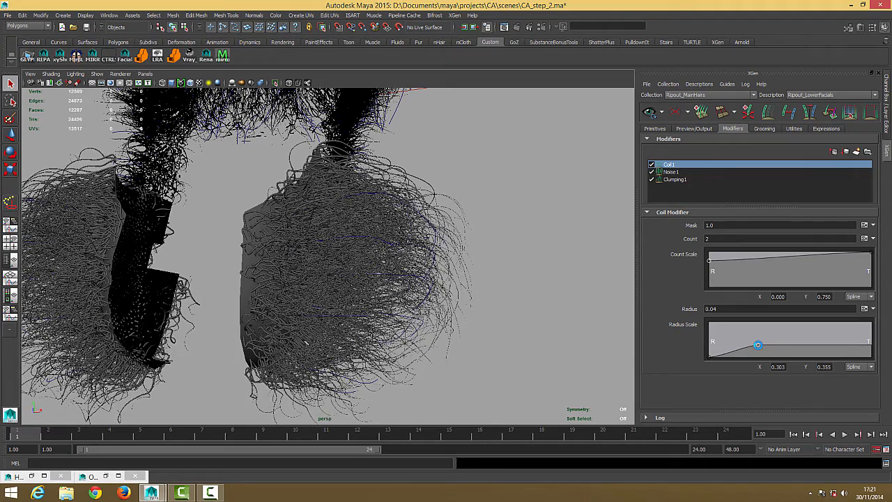
{"action": "left_click_drag", "start_coordinate": [384, 299], "coordinate": [648, 205], "text": "alt"}
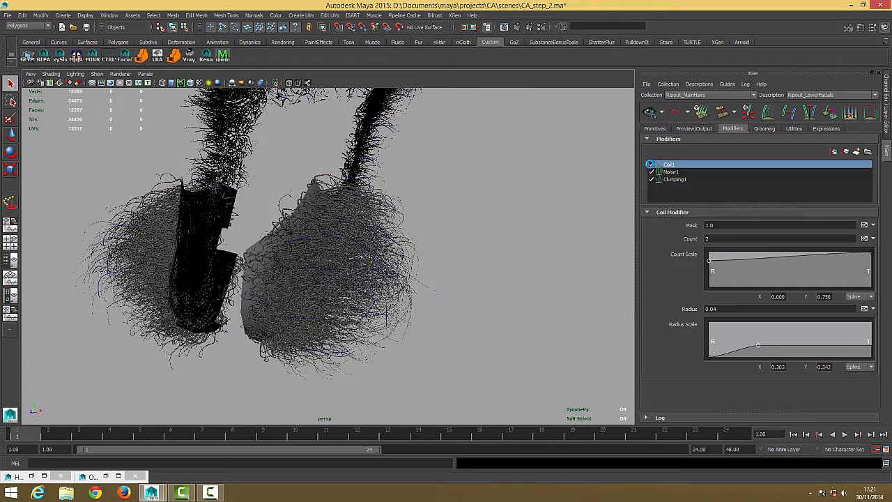
Toggle the Coil modifier off and on to compare the lower facial hairs with and without it
{"action": "left_click", "coordinate": [650, 164]}
{"action": "right_click_drag", "start_coordinate": [375, 281], "coordinate": [615, 211], "text": "alt"}
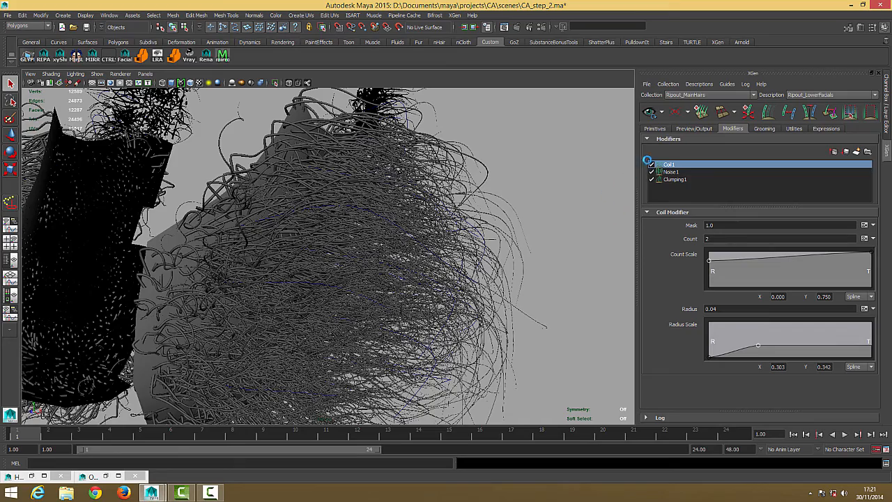
{"action": "left_click", "coordinate": [650, 164]}
{"action": "right_click_drag", "start_coordinate": [377, 282], "coordinate": [335, 258], "text": "alt"}
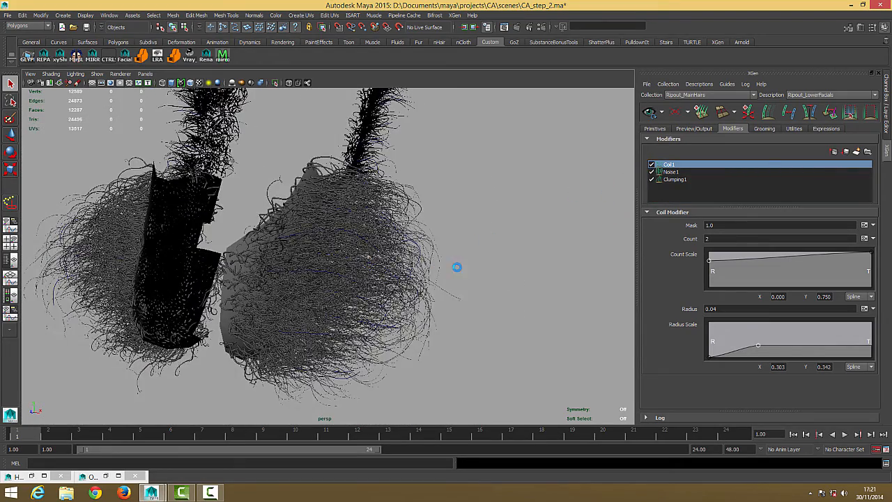
{"action": "left_click_drag", "start_coordinate": [456, 267], "coordinate": [348, 298], "text": "alt"}
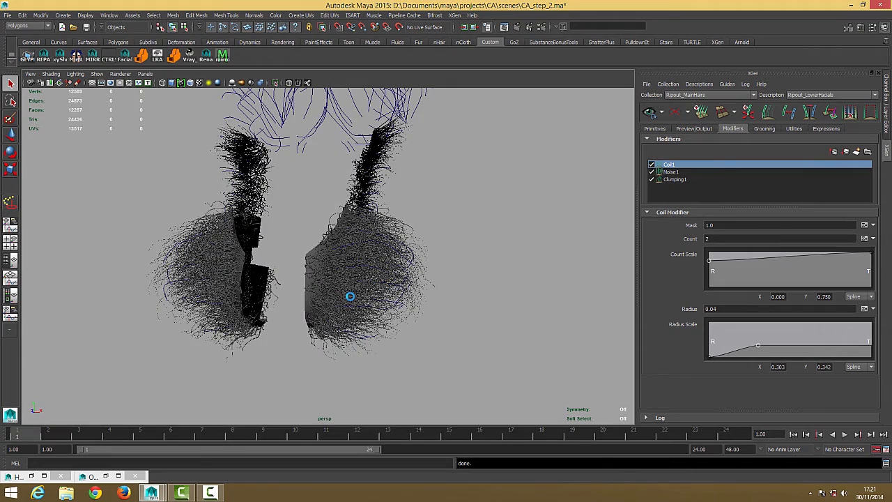
{"action": "left_click_drag", "start_coordinate": [419, 293], "coordinate": [452, 274], "text": "alt"}
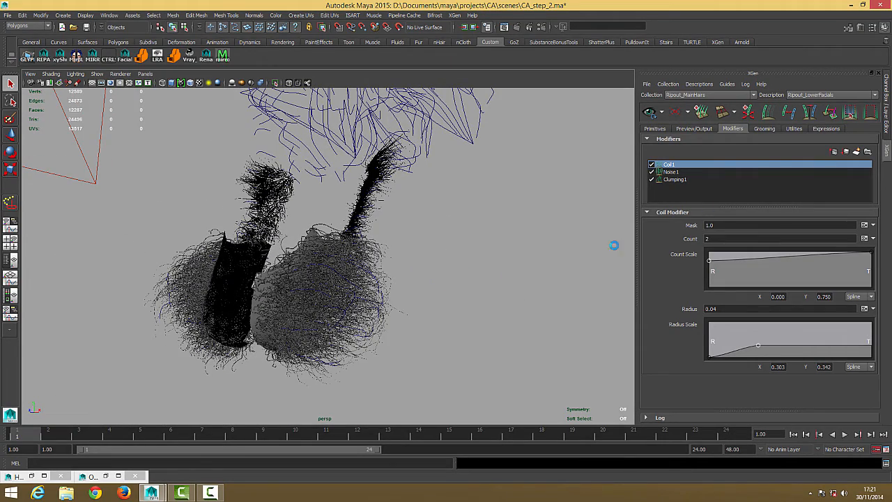
Add a Cut modifier to the lower facial hairs, keeping the amount at rand(0.0,0.2)
{"action": "left_click", "coordinate": [856, 151]}
{"action": "left_click", "coordinate": [594, 207]}
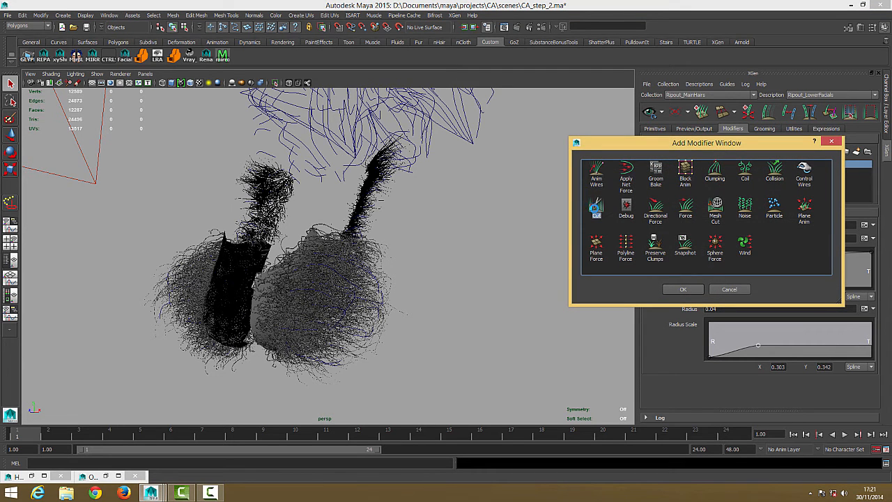
{"action": "left_click", "coordinate": [682, 289]}
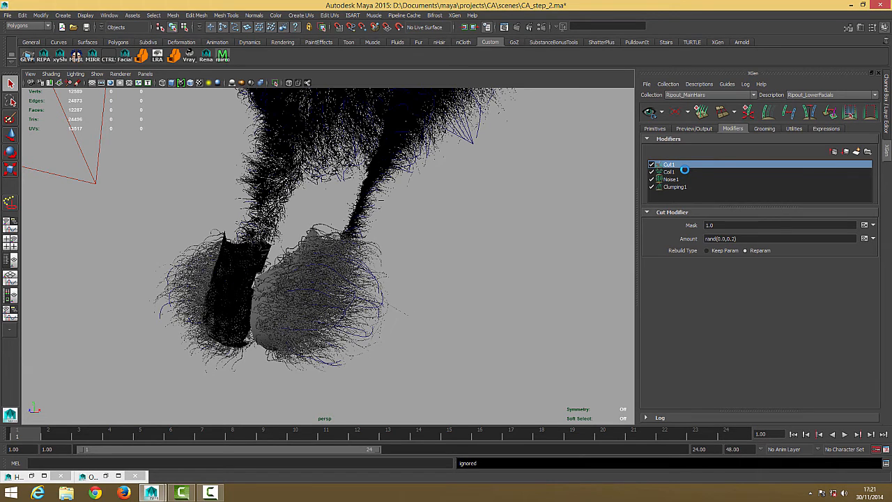
{"action": "right_click_drag", "start_coordinate": [259, 329], "coordinate": [362, 357], "text": "alt"}
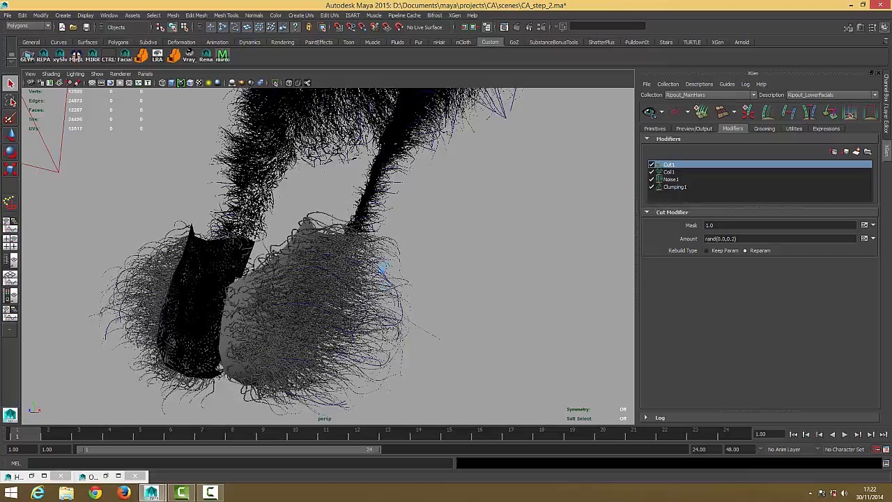
{"action": "left_click_drag", "start_coordinate": [382, 267], "coordinate": [472, 323], "text": "alt"}
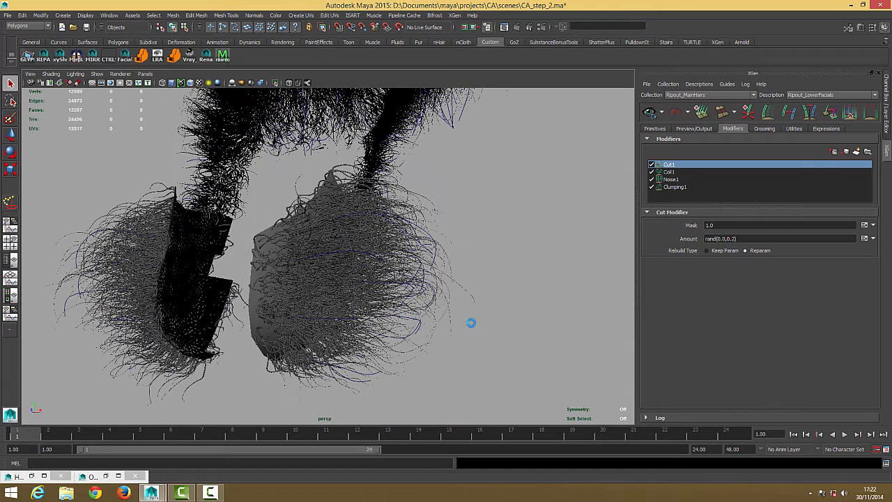
{"action": "left_click", "coordinate": [874, 238]}
{"action": "left_click_drag", "start_coordinate": [383, 251], "coordinate": [441, 276], "text": "alt"}
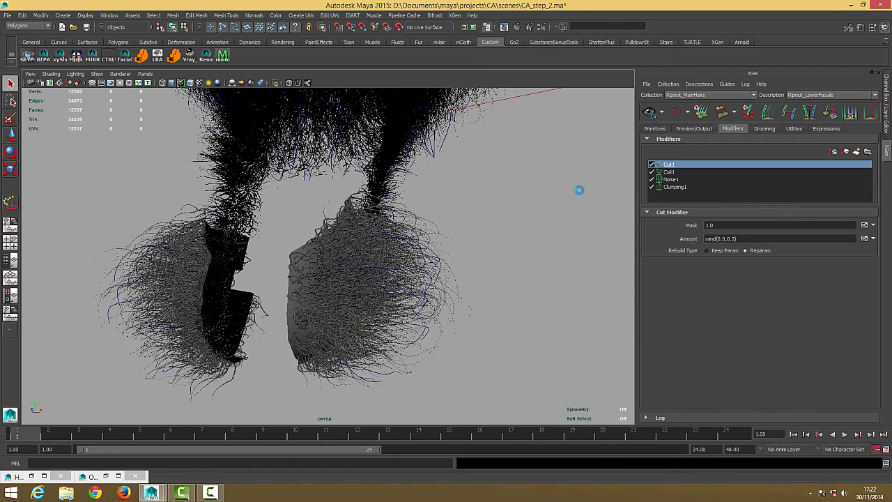
{"action": "left_click_drag", "start_coordinate": [504, 196], "coordinate": [329, 258], "text": "alt"}
{"action": "left_click_drag", "start_coordinate": [369, 305], "coordinate": [386, 320], "text": "alt"}
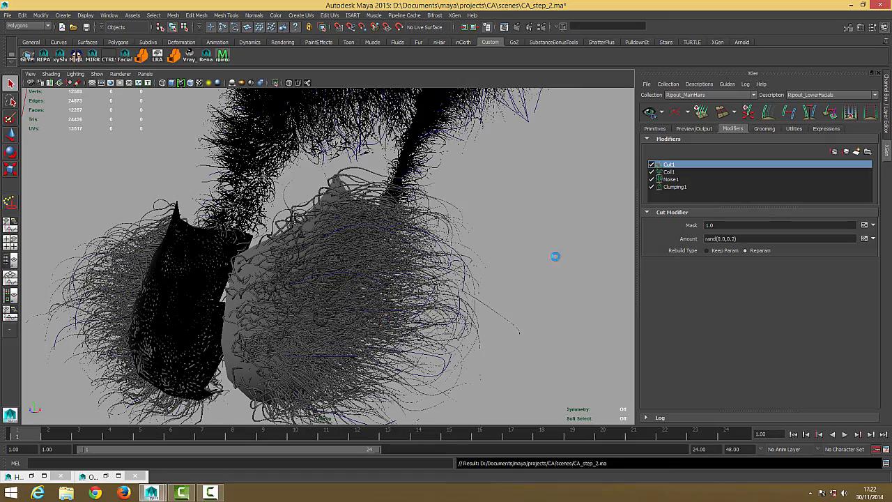
Assign the existing VRayMtlHair31 material to the Ripout_LowerFacials description
{"action": "left_click_drag", "start_coordinate": [556, 255], "coordinate": [423, 261], "text": "alt"}
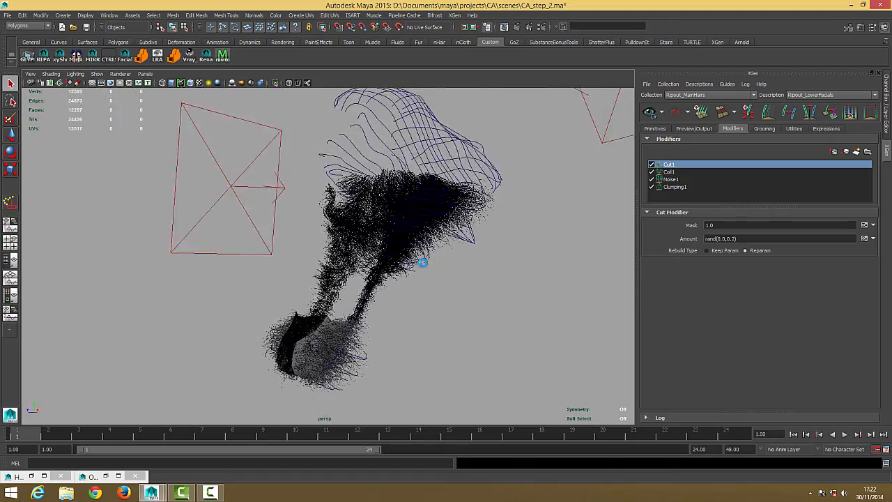
{"action": "left_click", "coordinate": [106, 476]}
{"action": "left_click", "coordinate": [85, 322]}
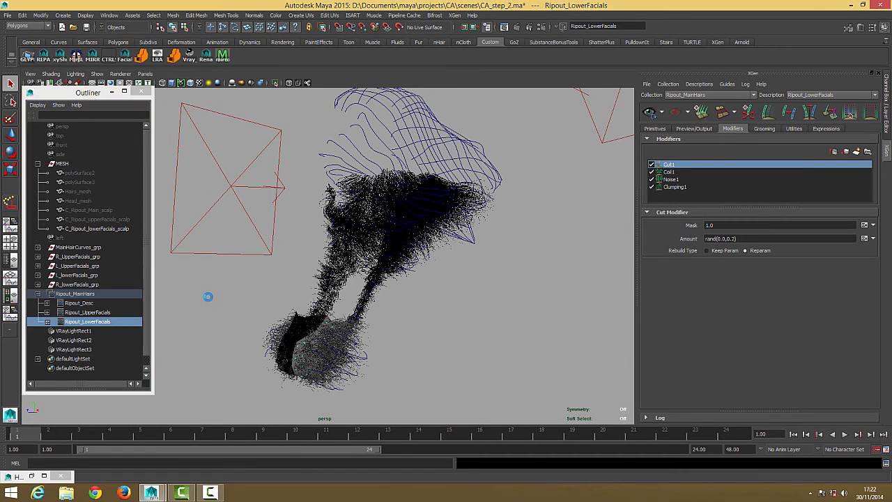
{"action": "right_click", "coordinate": [210, 300]}
{"action": "mouse_move", "coordinate": [263, 437]}
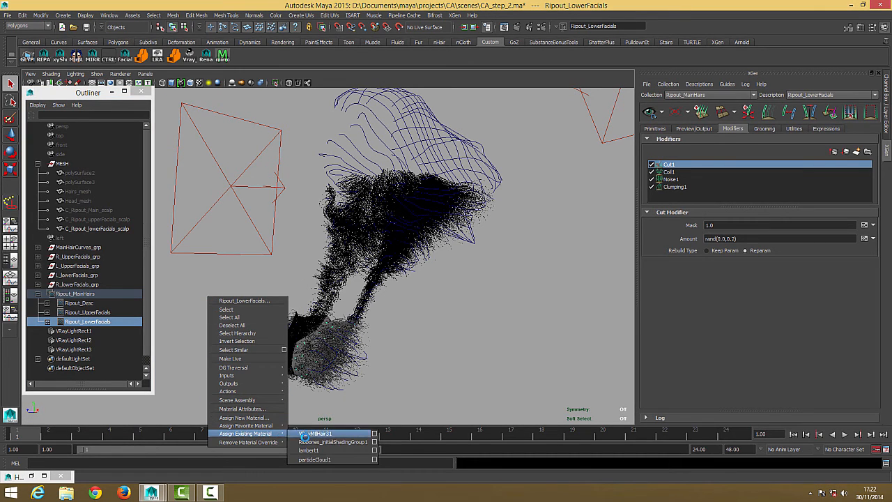
{"action": "left_click", "coordinate": [315, 434]}
{"action": "left_click", "coordinate": [257, 315]}
Save the scene and export the Ripout_MainHairs collection to CA/xgen/Ripout_Dest
{"action": "left_click_drag", "start_coordinate": [257, 314], "coordinate": [309, 299], "text": "alt"}
{"action": "key", "text": "ctrl+s"}
{"action": "left_click", "coordinate": [648, 84]}
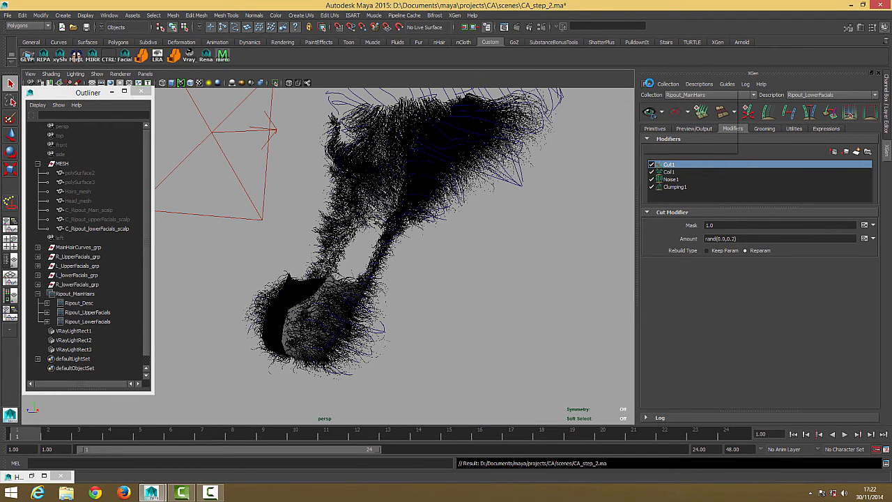
{"action": "left_click", "coordinate": [680, 110]}
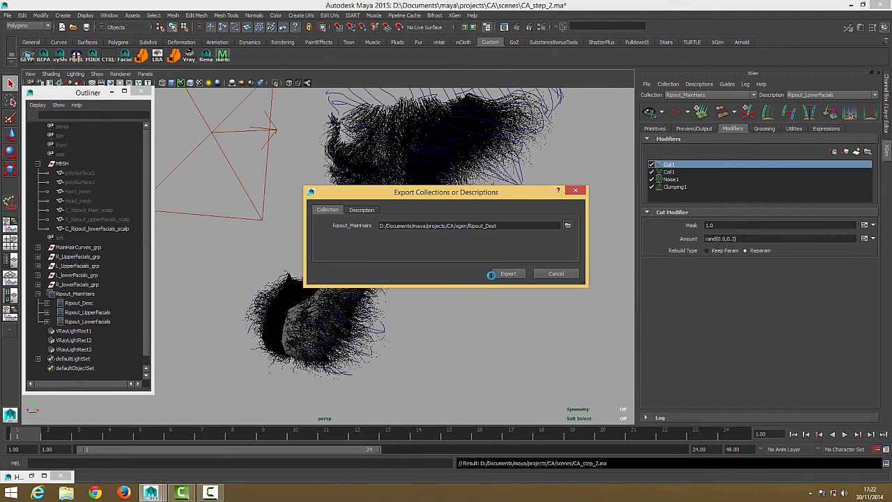
{"action": "left_click", "coordinate": [500, 276]}
Export the Ripout_Desc description of the Ripout_MainHairs collection to CA/xgen/Ripout_mainHairs
{"action": "left_click", "coordinate": [647, 83]}
{"action": "left_click", "coordinate": [653, 110]}
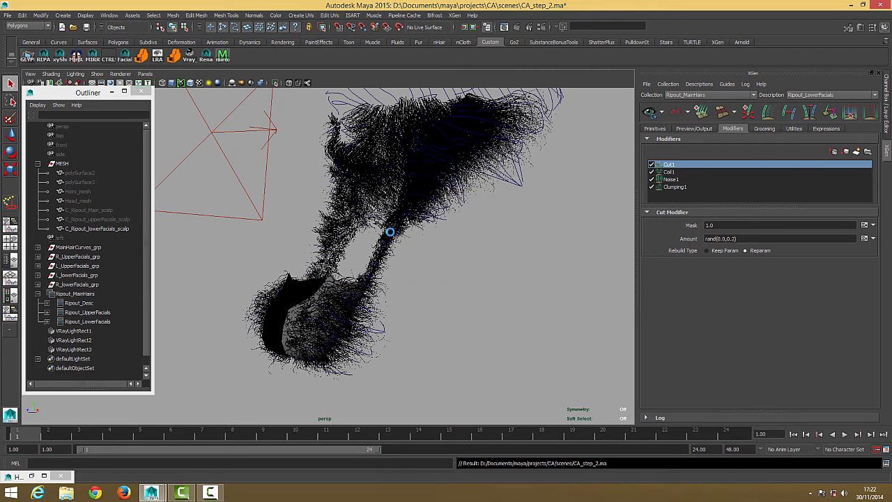
{"action": "left_click", "coordinate": [359, 210]}
{"action": "left_click", "coordinate": [509, 273]}
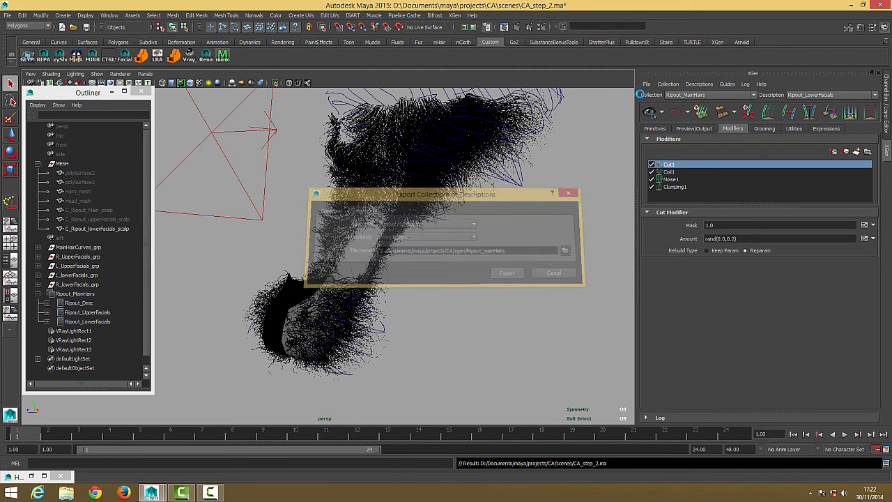
Export the Ripout_UpperFacials description to CA/xgen/RipoutUpperFacials_DSC
{"action": "left_click", "coordinate": [647, 84]}
{"action": "left_click", "coordinate": [647, 113]}
{"action": "left_click", "coordinate": [361, 209]}
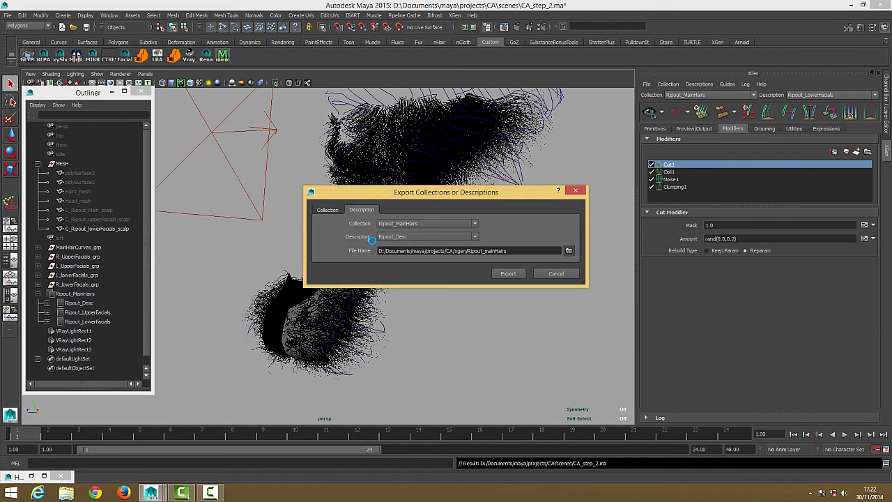
{"action": "left_click", "coordinate": [404, 237]}
{"action": "left_click", "coordinate": [392, 251]}
{"action": "left_click", "coordinate": [508, 273]}
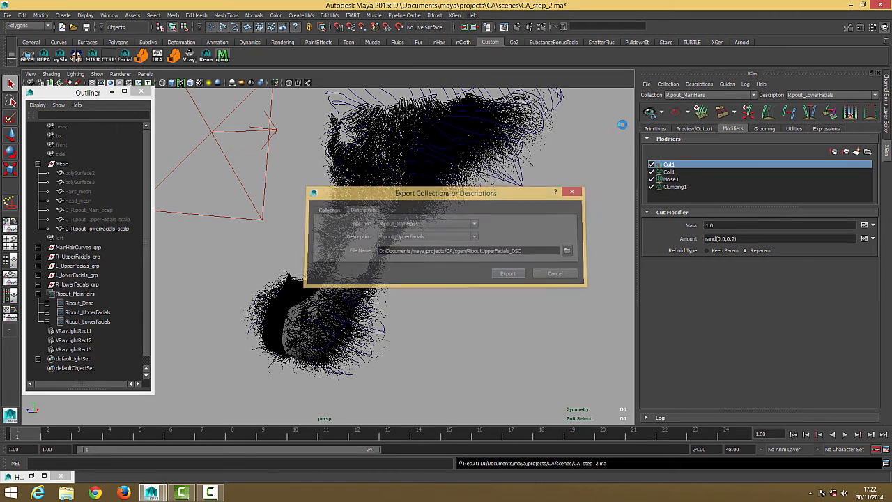
Export the Ripout_LowerFacials description to the project's xgen folder under the file name Ripout_LowerFacials
{"action": "left_click", "coordinate": [647, 84]}
{"action": "left_click", "coordinate": [648, 113]}
{"action": "left_click", "coordinate": [363, 209]}
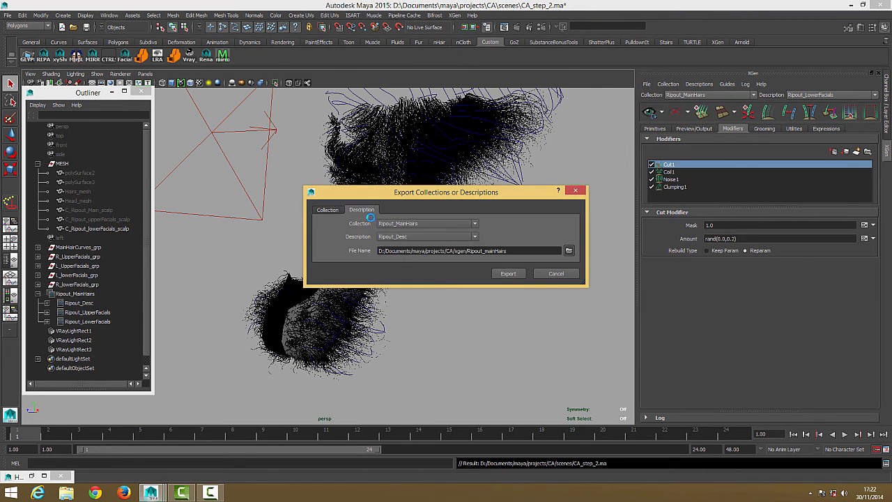
{"action": "left_click", "coordinate": [400, 236]}
{"action": "left_click", "coordinate": [404, 256]}
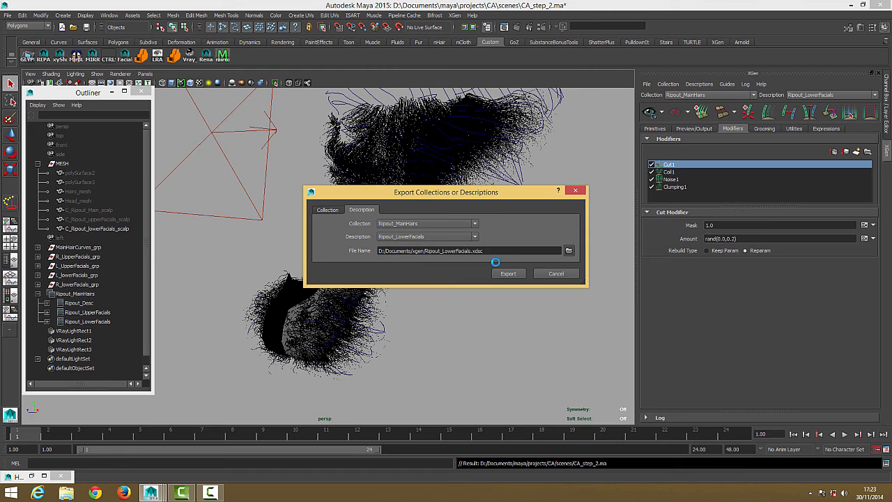
{"action": "left_click", "coordinate": [569, 250]}
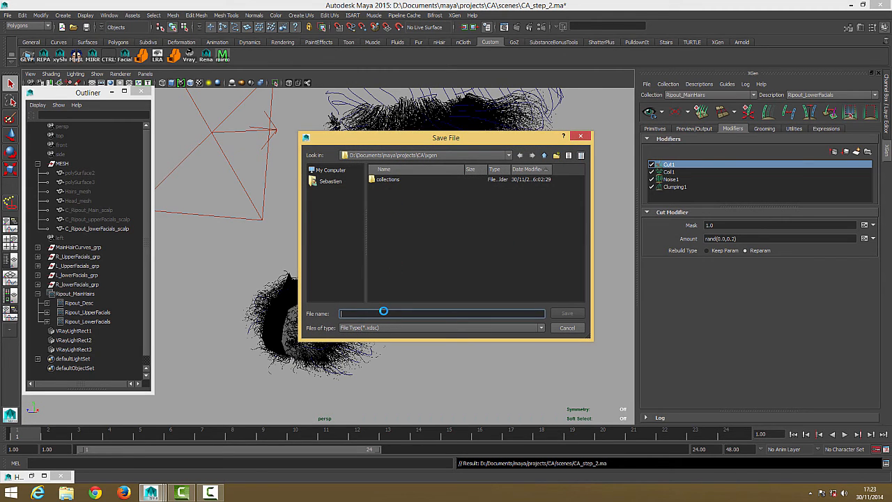
{"action": "type", "text": "Ripout_LowerFacials"}
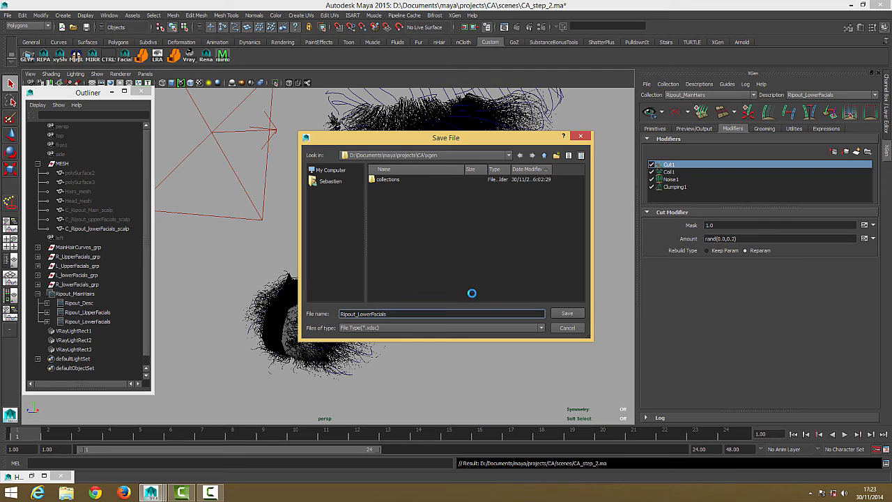
{"action": "left_click", "coordinate": [567, 313]}
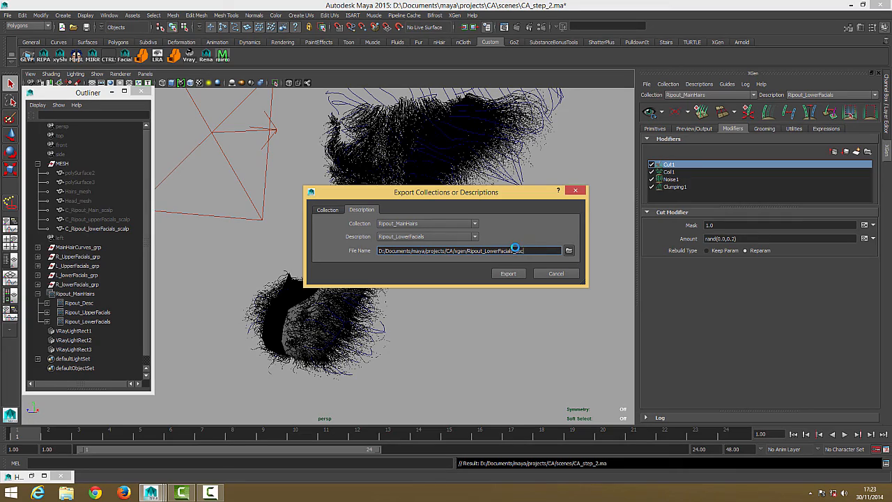
{"action": "key", "text": "Return"}
Hide the C_Ripout_lowerFacials_scalp mesh
{"action": "left_click_drag", "start_coordinate": [518, 248], "coordinate": [173, 255], "text": "alt"}
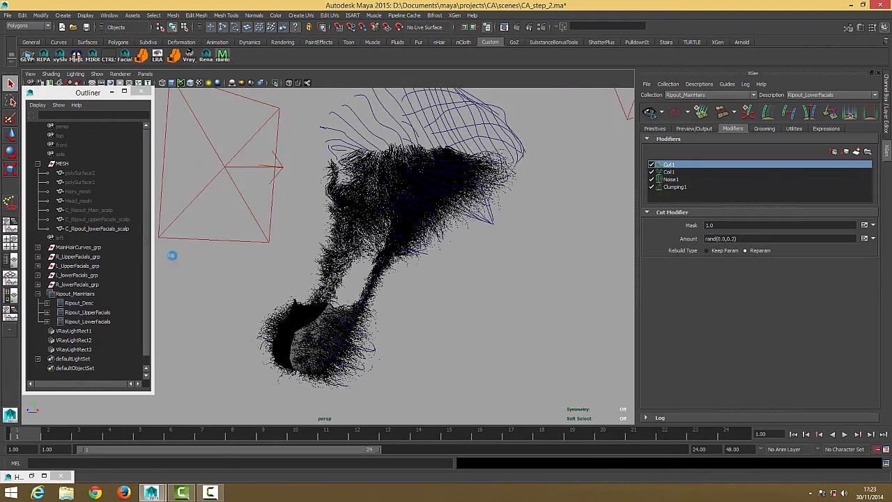
{"action": "left_click", "coordinate": [77, 230]}
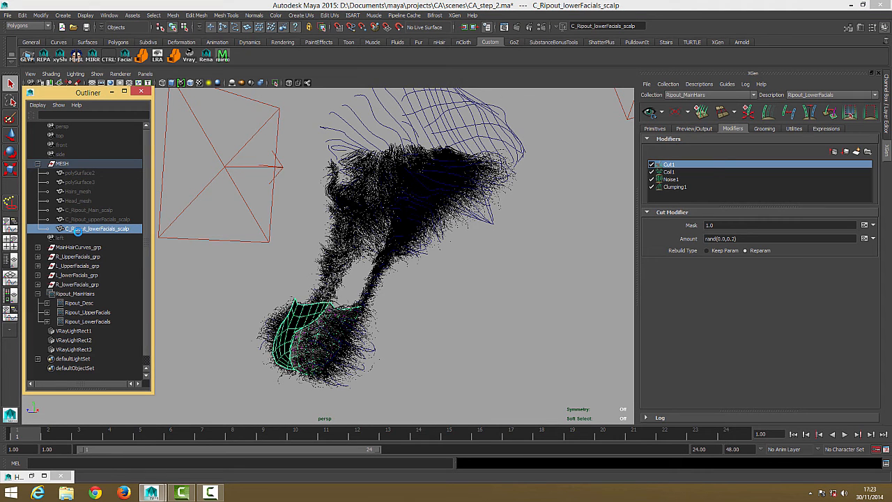
{"action": "key", "text": "ctrl+h"}
{"action": "left_click", "coordinate": [84, 210]}
{"action": "key", "text": "shift+h"}
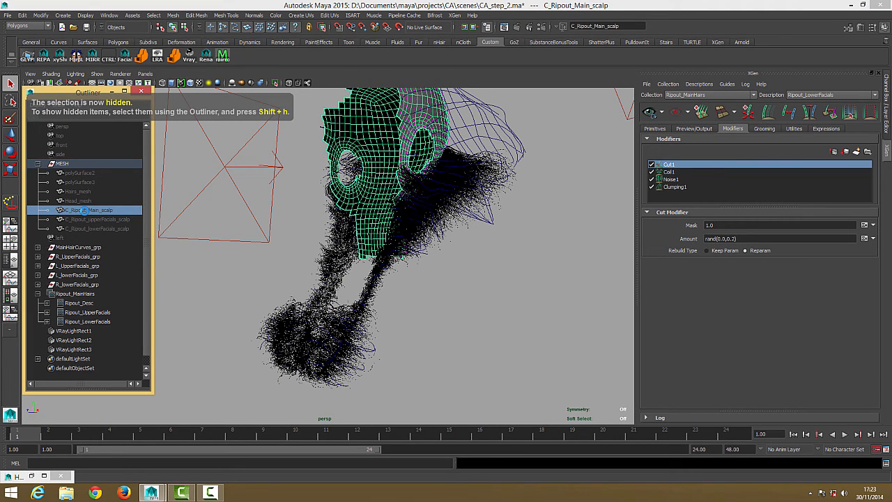
{"action": "key", "text": "ctrl+z"}
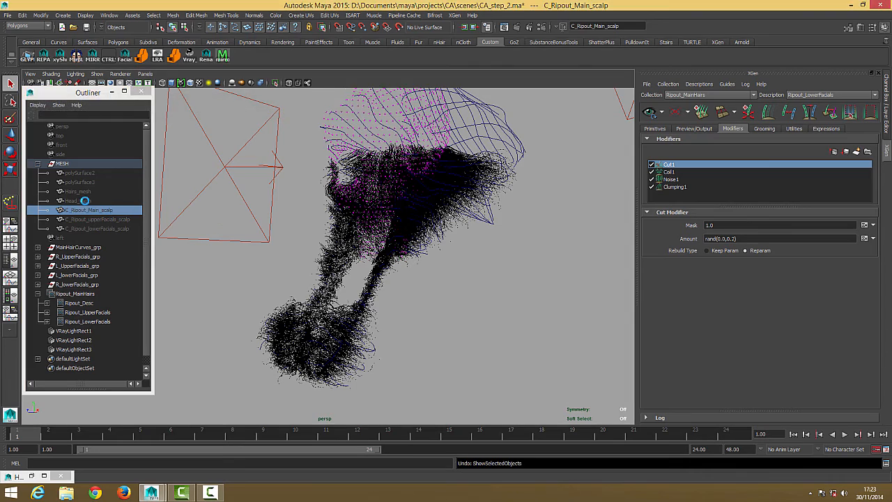
Unhide Head_mesh to show the full head beneath the lower facial hairs
{"action": "left_click", "coordinate": [81, 201]}
{"action": "key", "text": "shift+h"}
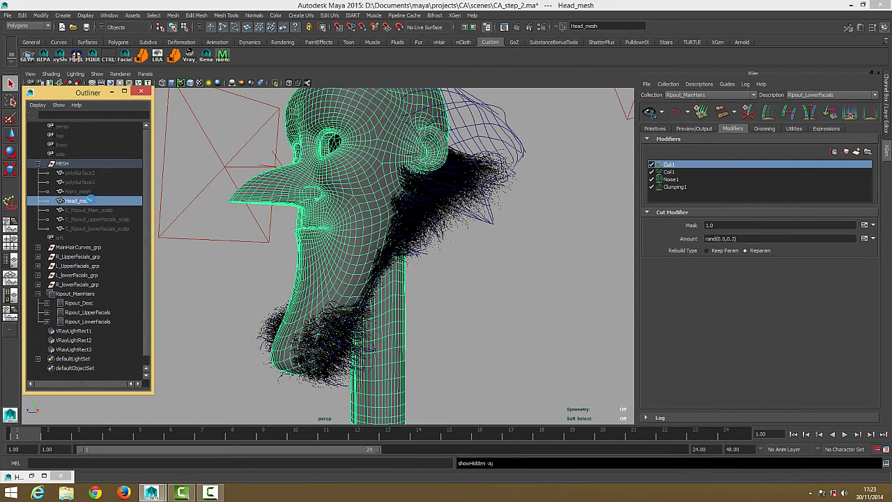
{"action": "left_click", "coordinate": [243, 297]}
{"action": "left_click_drag", "start_coordinate": [233, 279], "coordinate": [362, 281], "text": "alt"}
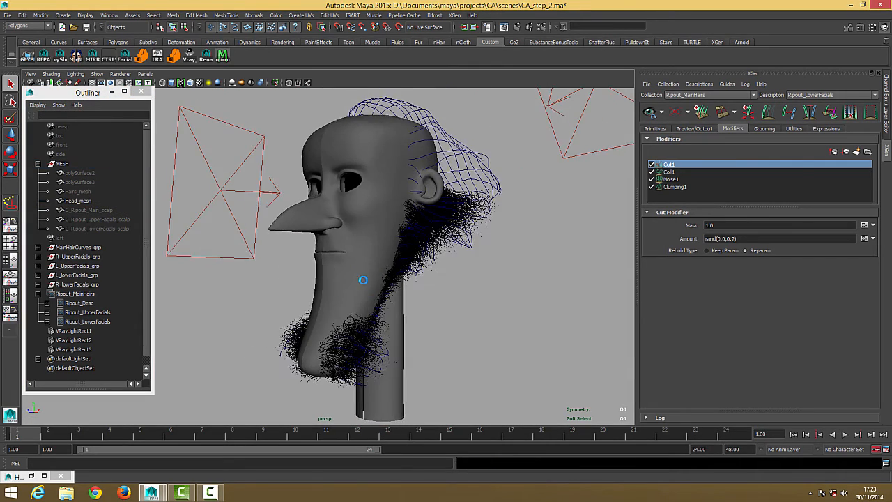
{"action": "middle_click_drag", "start_coordinate": [363, 280], "coordinate": [368, 287], "text": "alt"}
Refresh the XGen preview and minimize the Outliner to inspect the chin hairs up close
{"action": "left_click", "coordinate": [650, 113]}
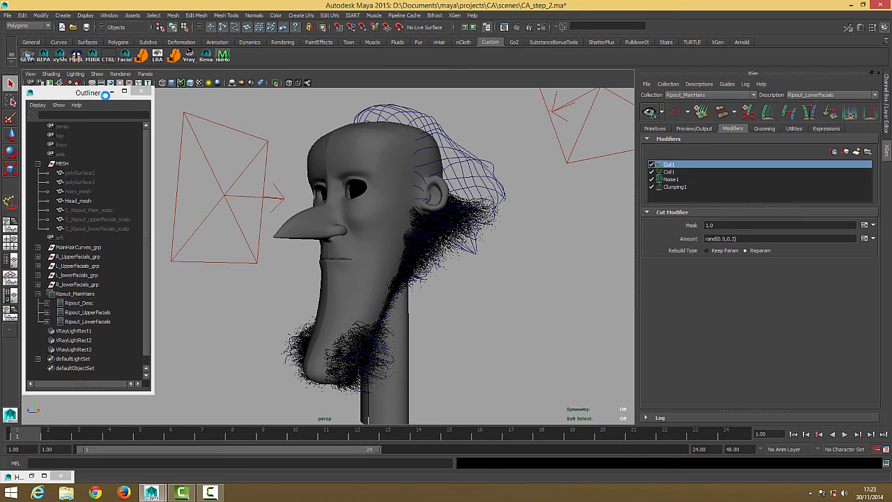
{"action": "left_click", "coordinate": [112, 92]}
{"action": "left_click_drag", "start_coordinate": [264, 204], "coordinate": [326, 264], "text": "alt"}
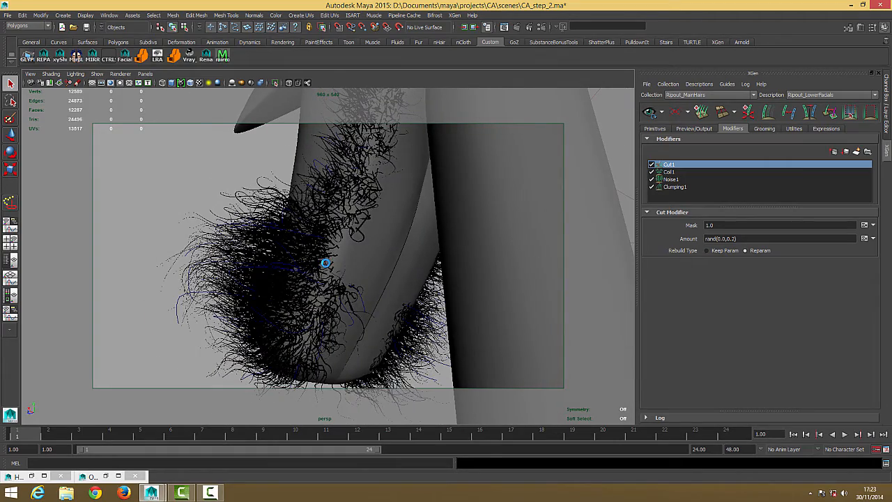
Save the scene, render a V-Ray test of the chin hairs and minimize the frame buffer after checking it
{"action": "key", "text": "ctrl+s"}
{"action": "left_click_drag", "start_coordinate": [337, 324], "coordinate": [370, 244], "text": "alt"}
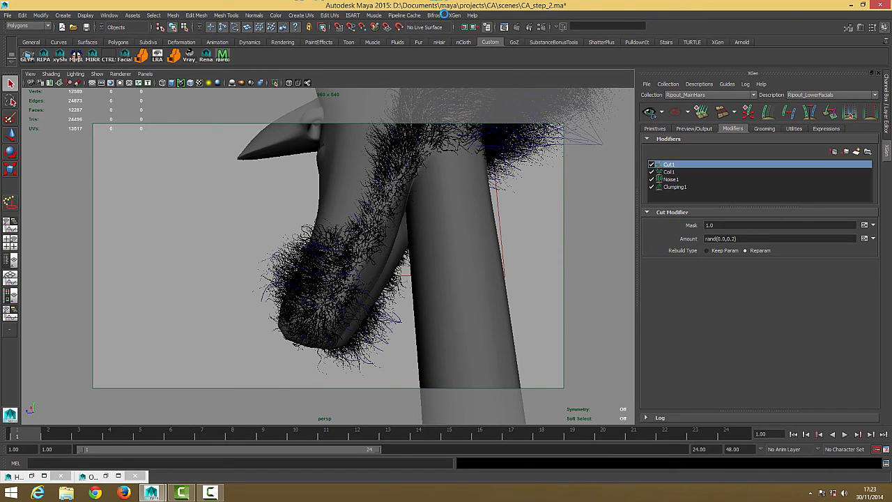
{"action": "left_click", "coordinate": [501, 27]}
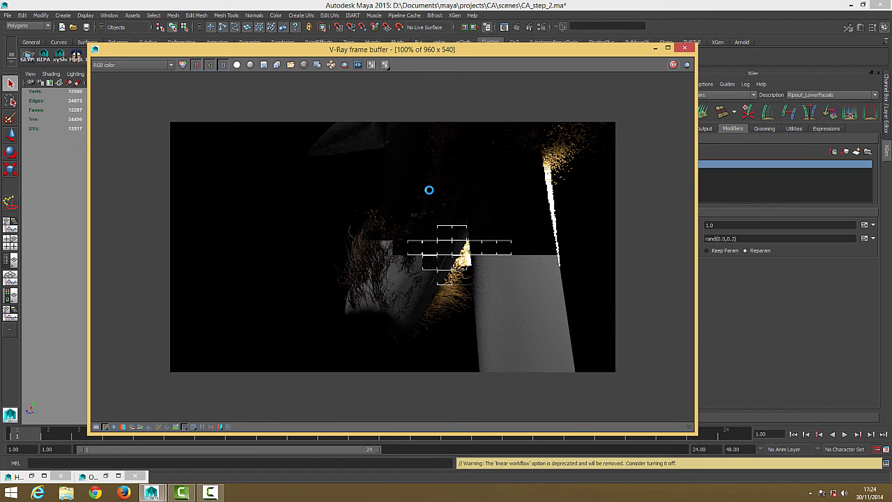
{"action": "scroll", "coordinate": [414, 277], "scroll_direction": "up", "scroll_amount": 1}
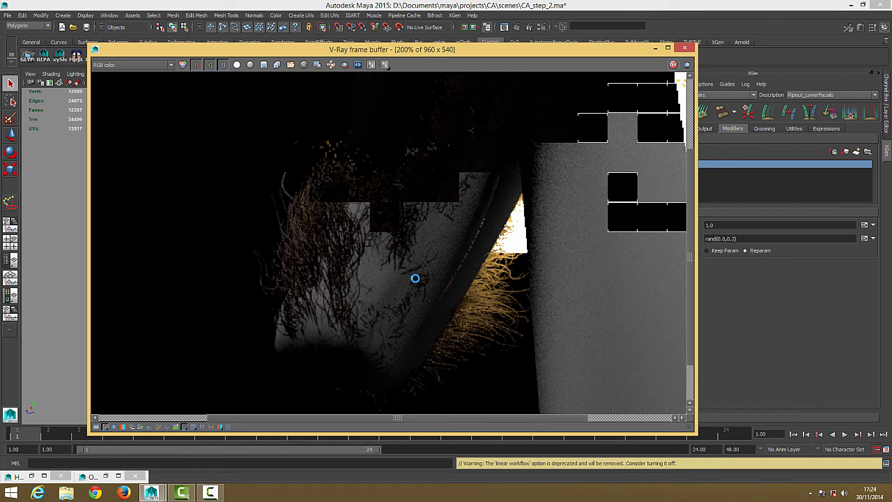
{"action": "scroll", "coordinate": [414, 276], "scroll_direction": "down", "scroll_amount": 1}
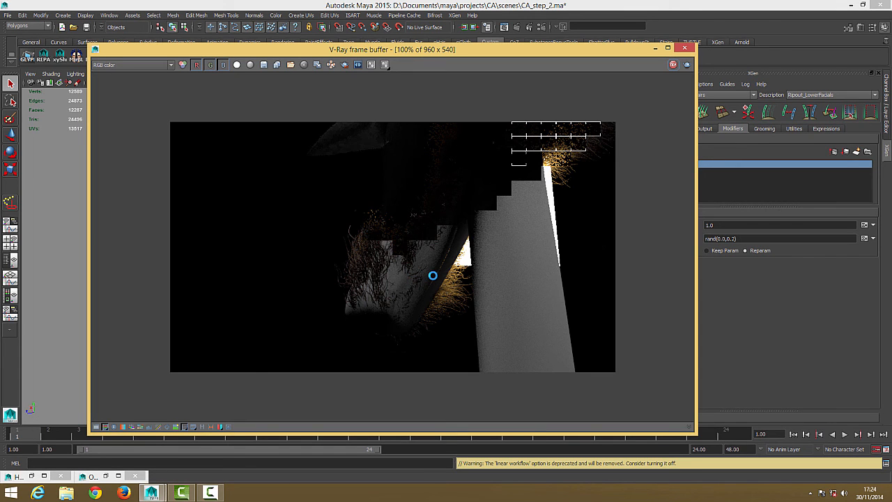
{"action": "left_click", "coordinate": [655, 48]}
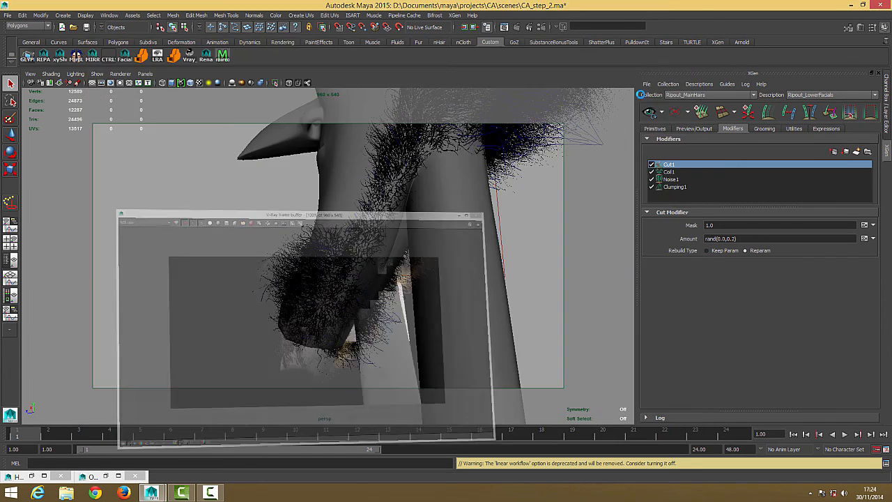
Save the scene and render the lower facial hairs again from a new side angle, closing the frame buffer after inspection
{"action": "left_click", "coordinate": [683, 129]}
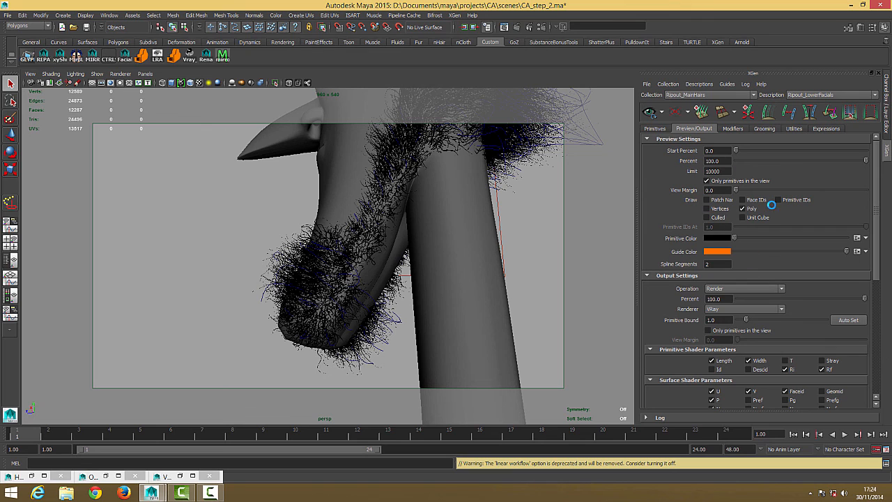
{"action": "middle_click_drag", "start_coordinate": [452, 281], "coordinate": [428, 285], "text": "alt"}
{"action": "key", "text": "ctrl+s"}
{"action": "left_click_drag", "start_coordinate": [425, 271], "coordinate": [435, 161], "text": "alt"}
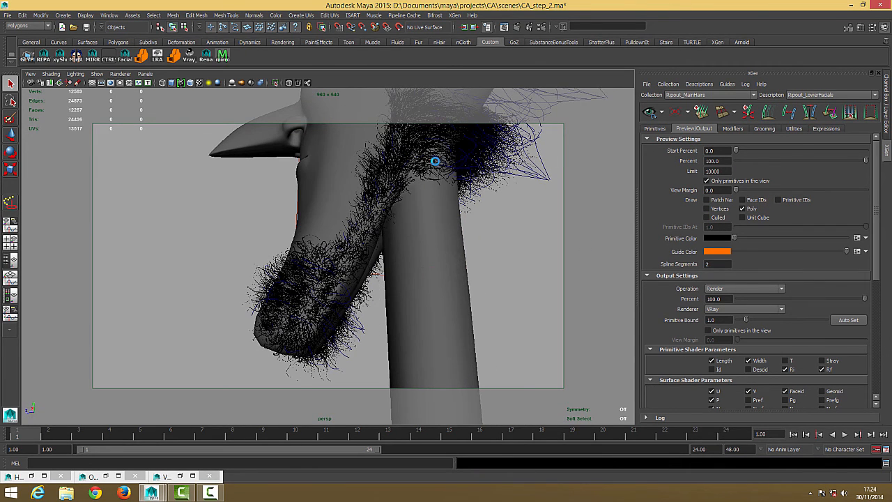
{"action": "left_click_drag", "start_coordinate": [350, 297], "coordinate": [339, 275], "text": "alt"}
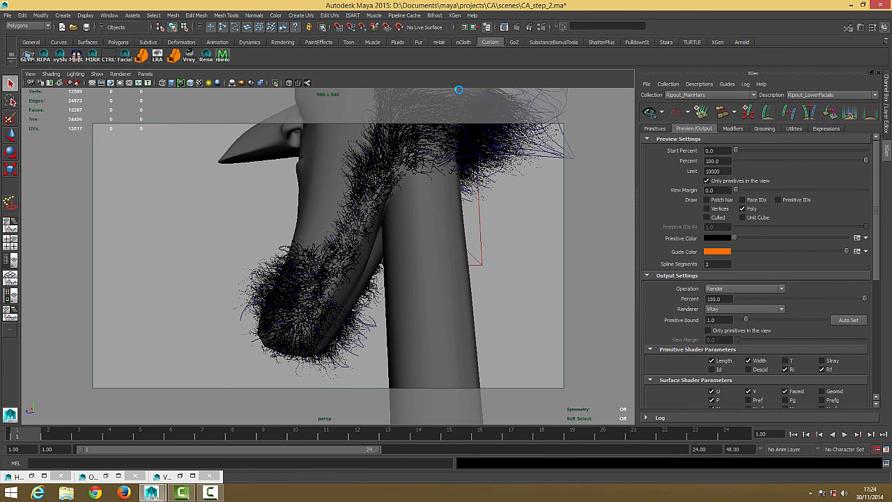
{"action": "left_click", "coordinate": [167, 476]}
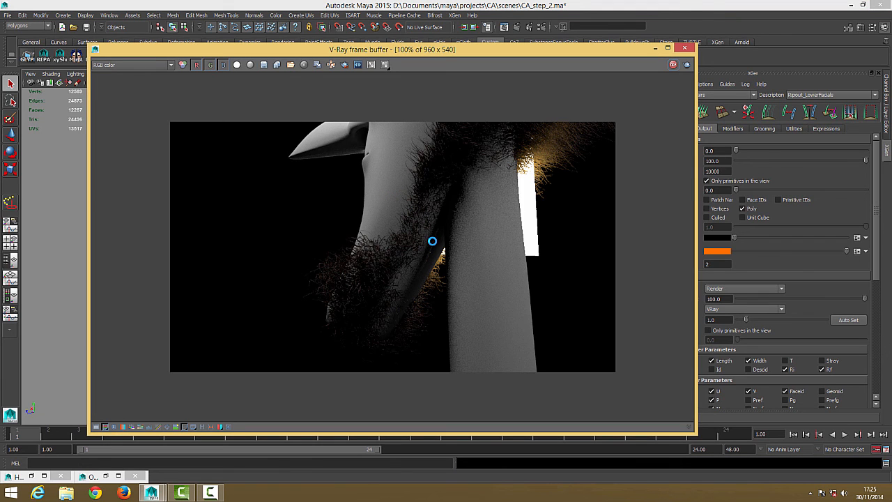
{"action": "scroll", "coordinate": [432, 241], "scroll_direction": "up", "scroll_amount": 1}
{"action": "scroll", "coordinate": [432, 241], "scroll_direction": "down", "scroll_amount": 1}
{"action": "left_click", "coordinate": [685, 48]}
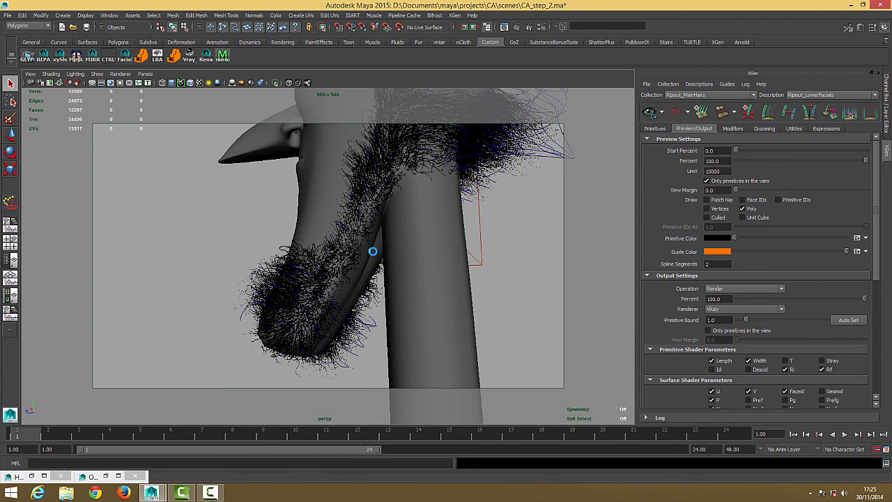
Review the lower facials' primitive, preview/output and modifier settings, and examine the hair around the whole head
{"action": "left_click_drag", "start_coordinate": [373, 251], "coordinate": [543, 246], "text": "alt"}
{"action": "left_click", "coordinate": [655, 129]}
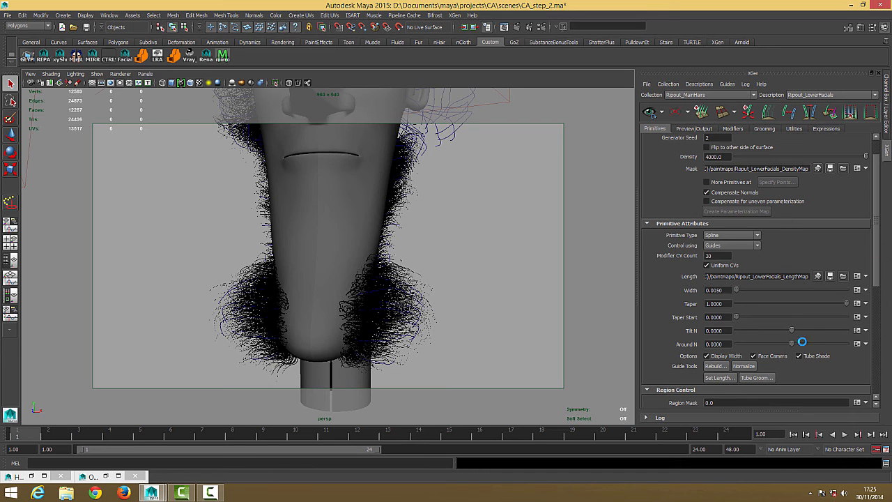
{"action": "left_click", "coordinate": [688, 129]}
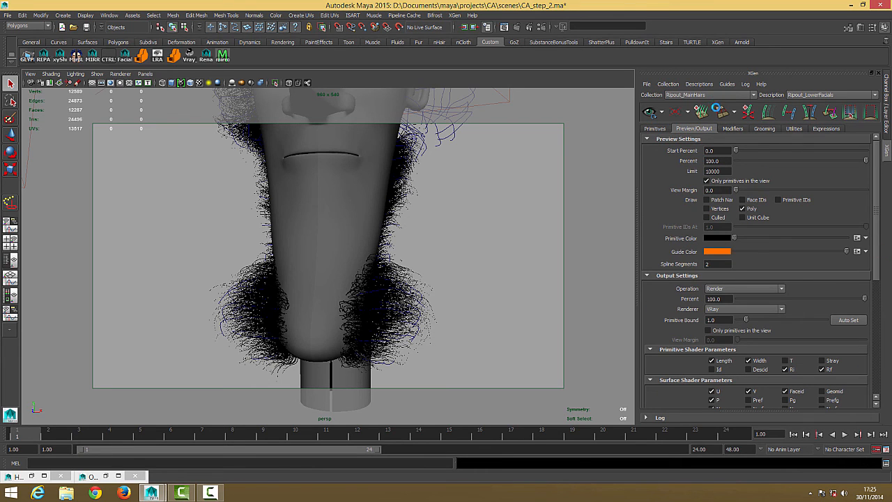
{"action": "left_click", "coordinate": [738, 129]}
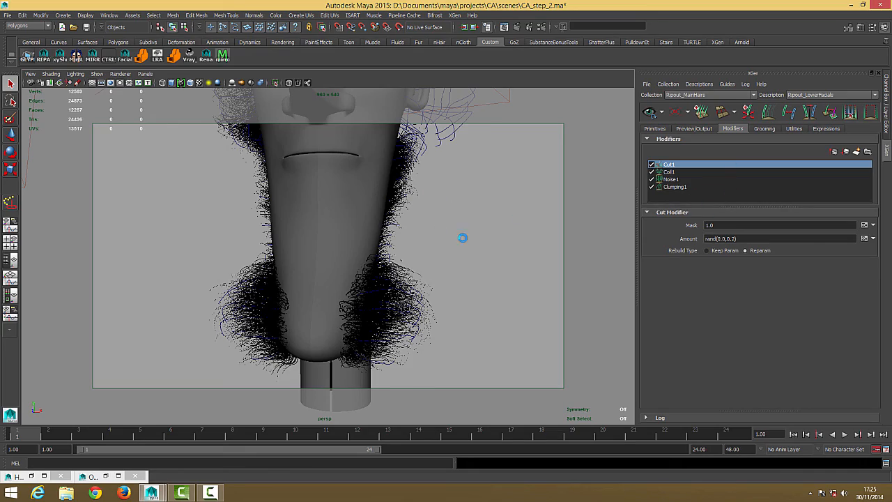
{"action": "left_click_drag", "start_coordinate": [463, 238], "coordinate": [475, 267], "text": "alt"}
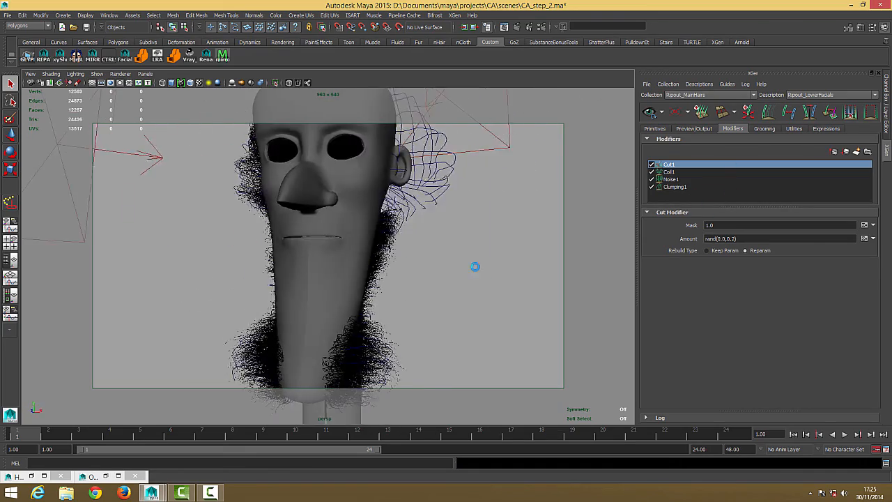
{"action": "right_click_drag", "start_coordinate": [475, 267], "coordinate": [379, 204], "text": "alt"}
{"action": "left_click_drag", "start_coordinate": [379, 204], "coordinate": [367, 239], "text": "alt"}
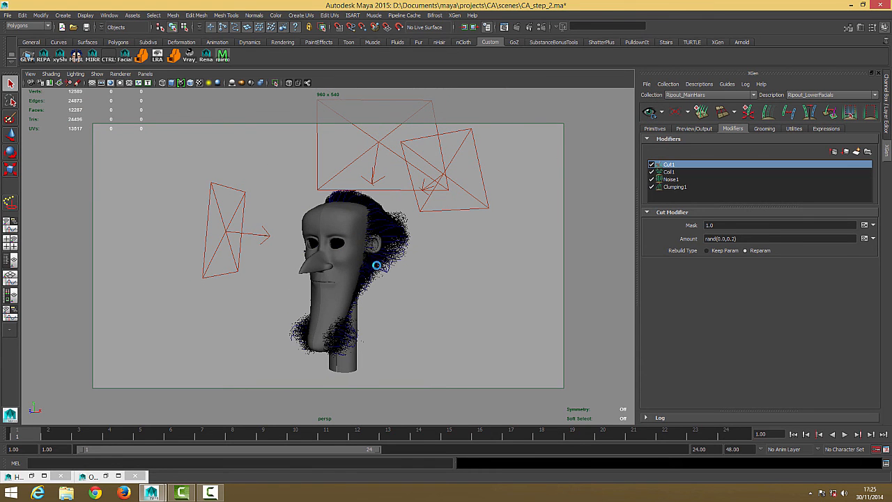
{"action": "left_click_drag", "start_coordinate": [377, 266], "coordinate": [351, 160], "text": "alt"}
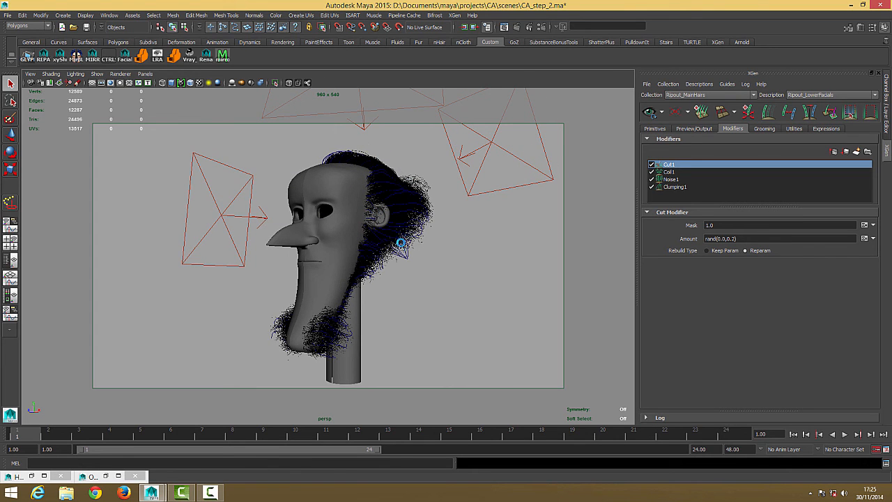